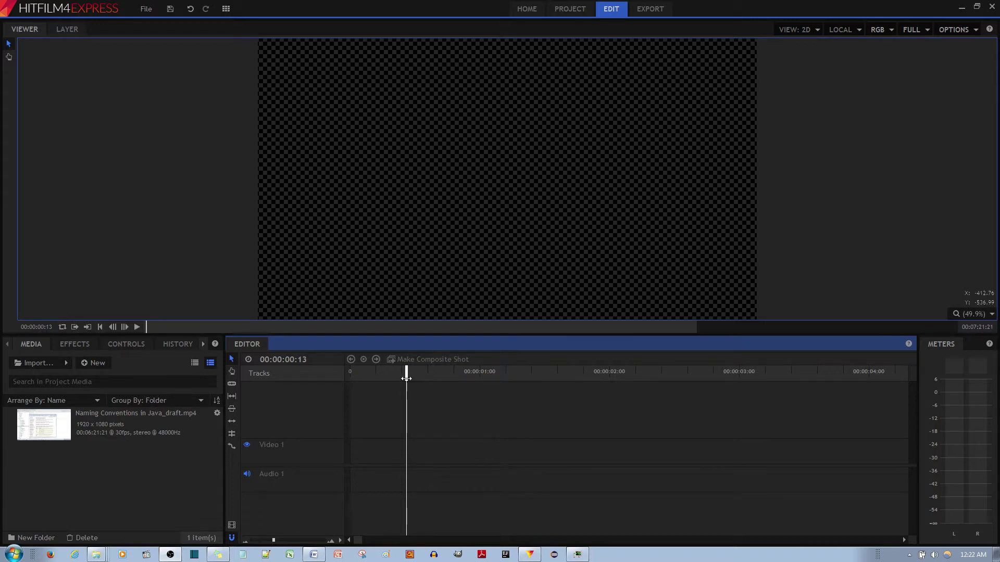
Step: Start building a proxy for Naming Conventions In Java_draft.mp4 from the Media panel
{"action": "mouse_move", "coordinate": [406, 378]}
{"action": "left_mouse_down"}
{"action": "mouse_move", "coordinate": [366, 370]}
{"action": "mouse_move", "coordinate": [425, 374]}
{"action": "left_mouse_up"}
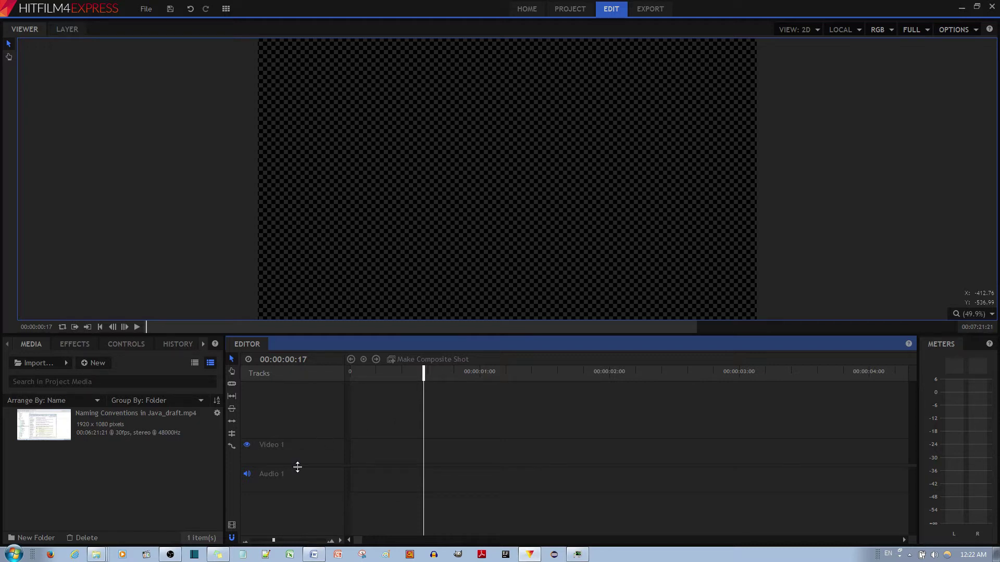
{"action": "left_click", "coordinate": [139, 424]}
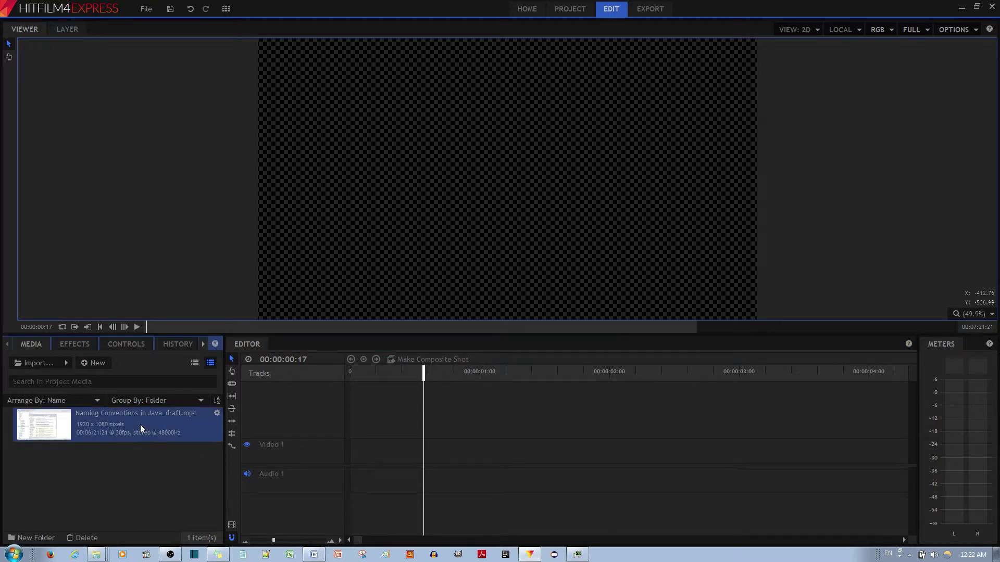
{"action": "right_click", "coordinate": [141, 425]}
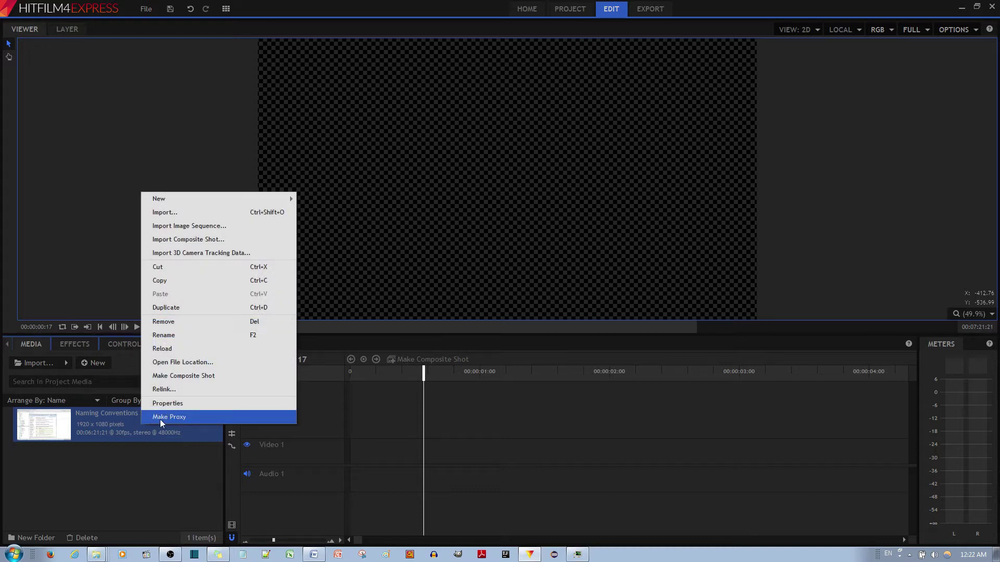
{"action": "left_click", "coordinate": [160, 420]}
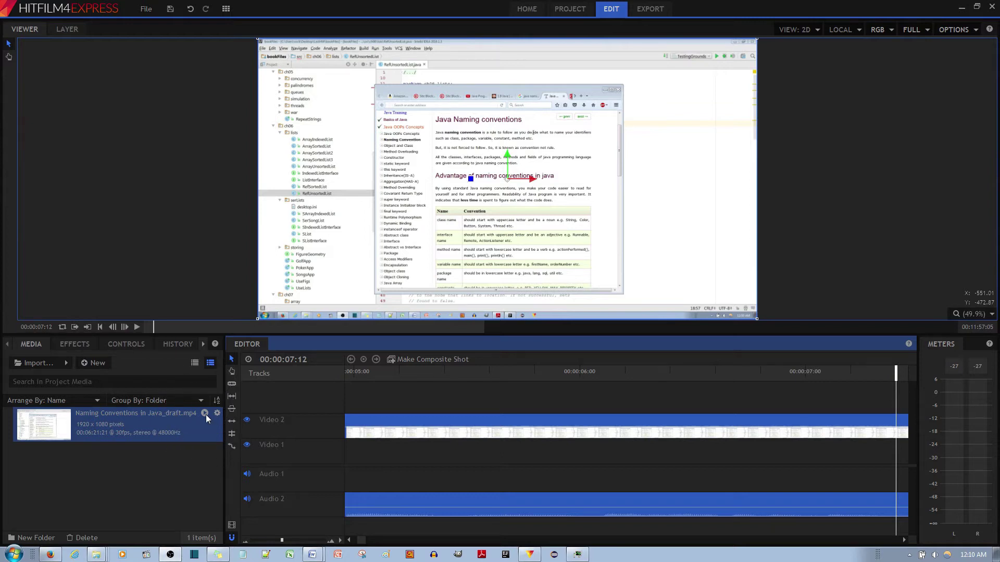
Step: Test playback from around the 12-second and 21-second marks on the timeline
{"action": "left_click", "coordinate": [367, 542]}
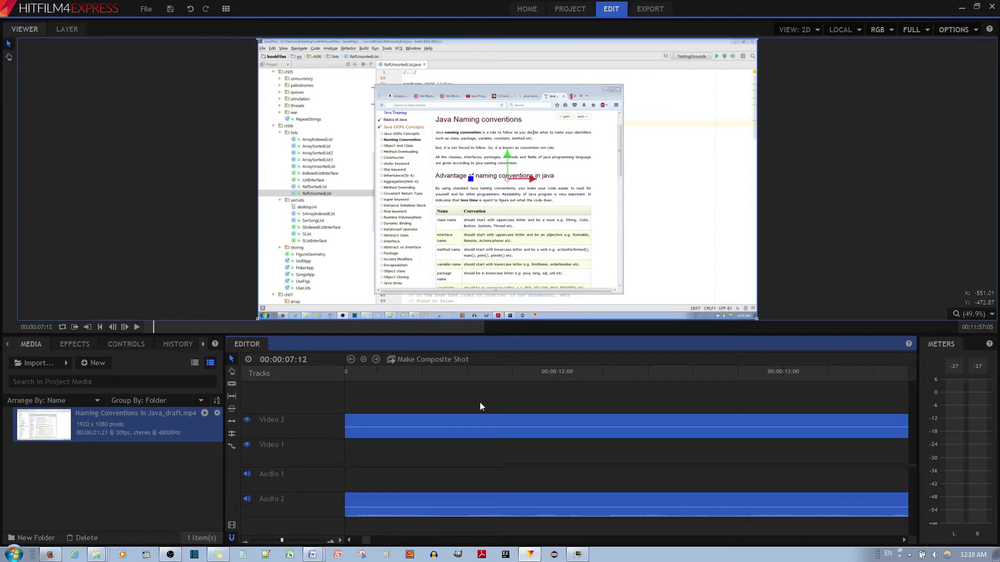
{"action": "left_click", "coordinate": [505, 375]}
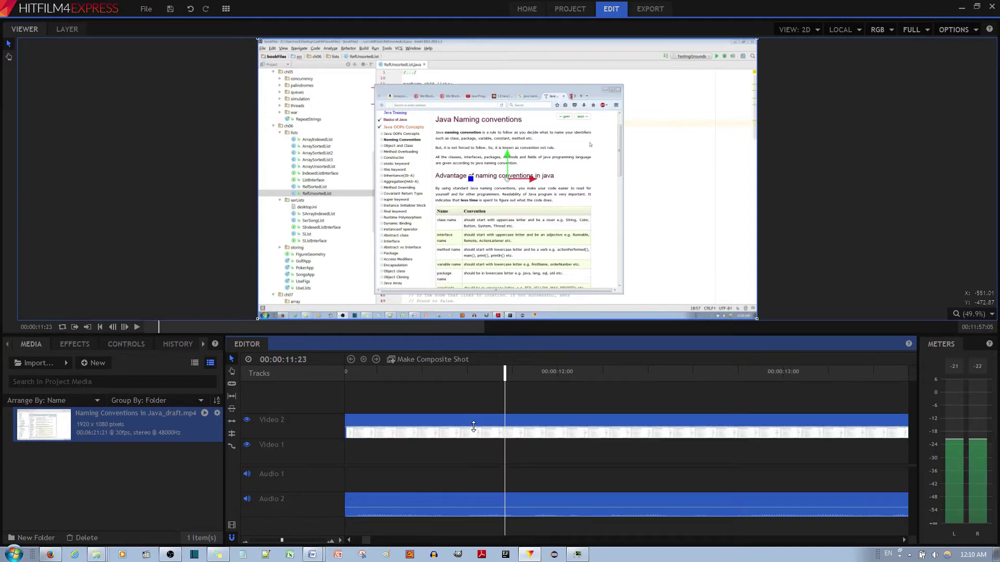
{"action": "key", "text": "space"}
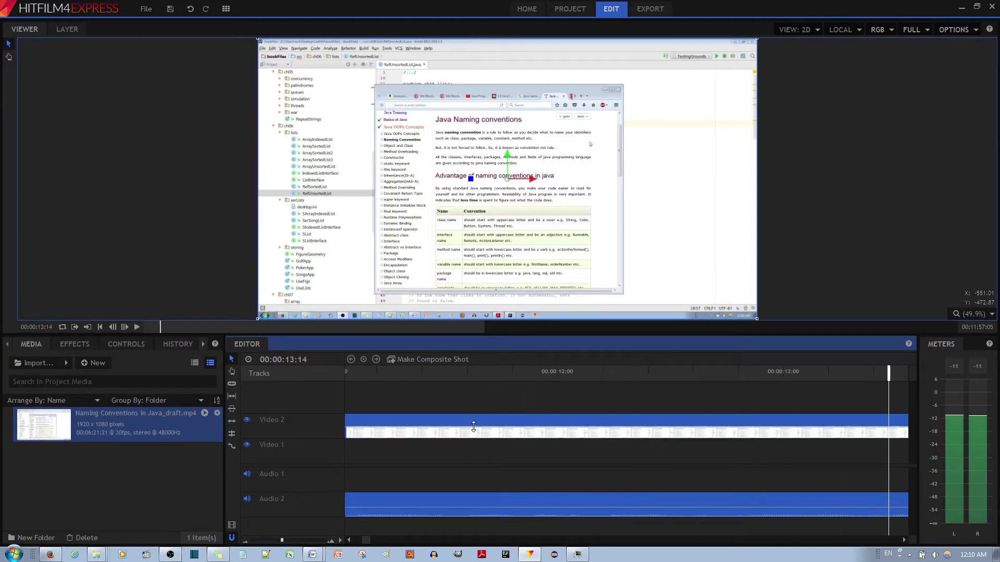
{"action": "left_click_drag", "start_coordinate": [364, 540], "coordinate": [373, 540]}
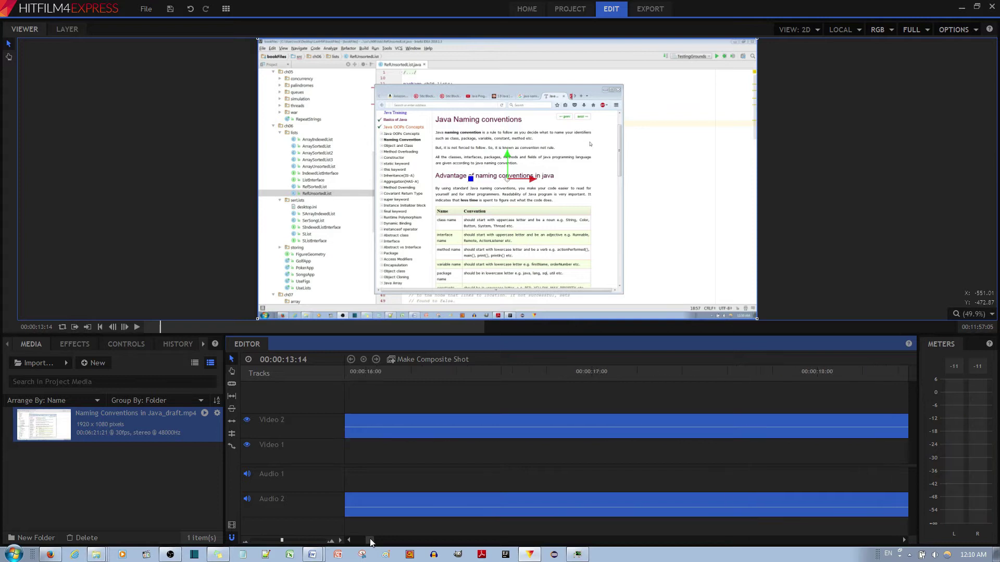
{"action": "left_click", "coordinate": [480, 375]}
{"action": "key", "text": "space"}
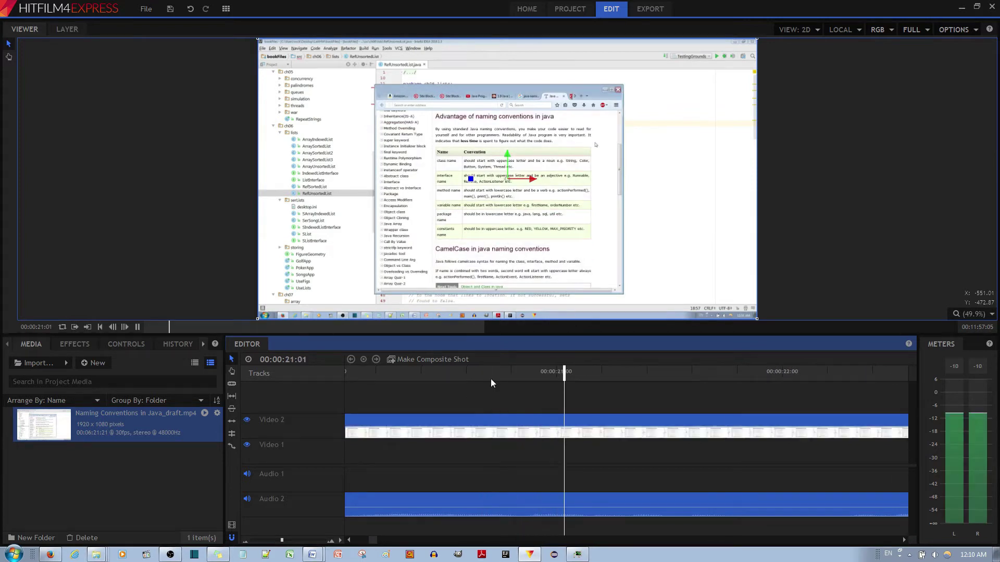
{"action": "key", "text": "space"}
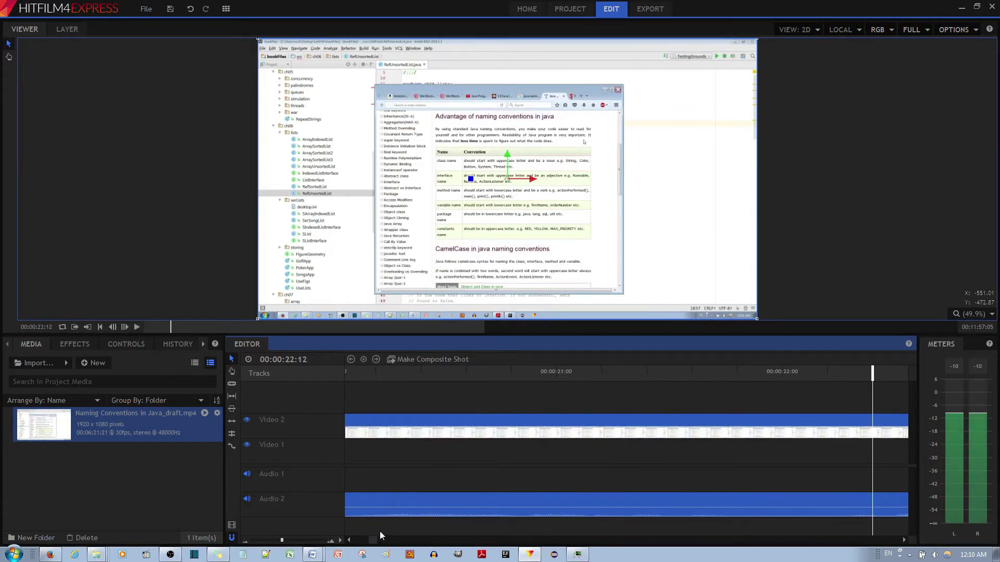
Step: Play the clip briefly from near the 4:52 mark, then stop
{"action": "left_click_drag", "start_coordinate": [375, 540], "coordinate": [559, 537]}
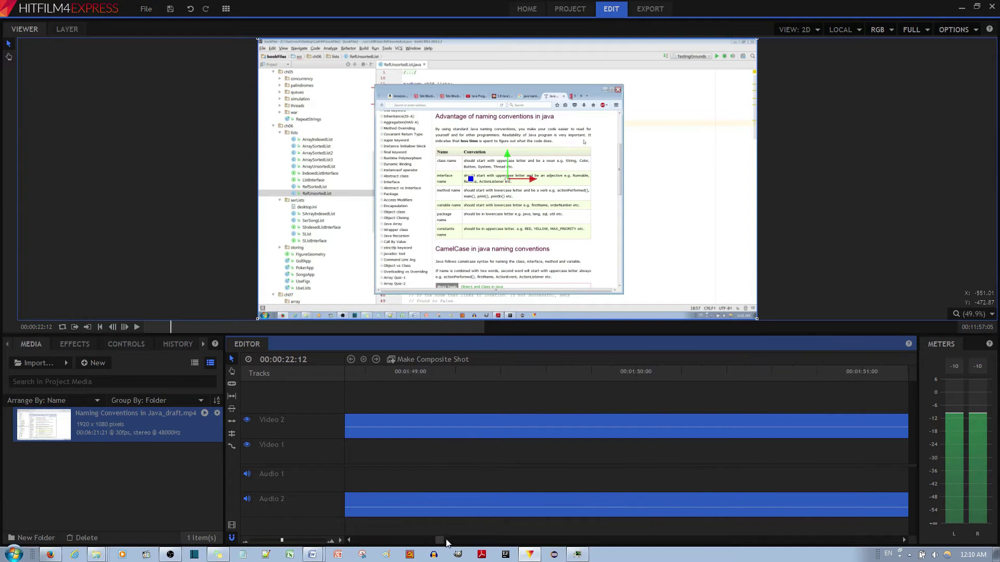
{"action": "left_click", "coordinate": [572, 373]}
{"action": "key", "text": "space"}
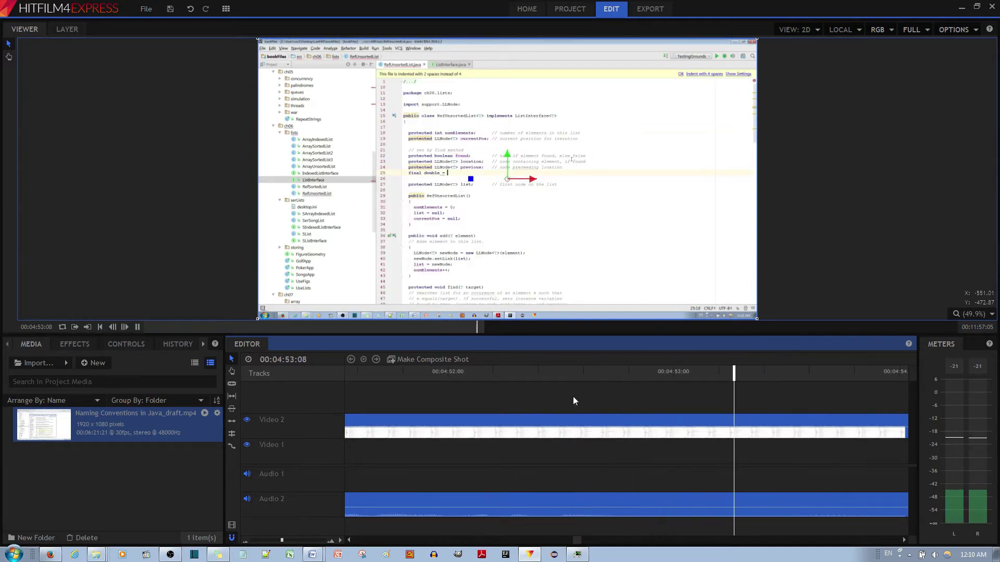
{"action": "key", "text": "space"}
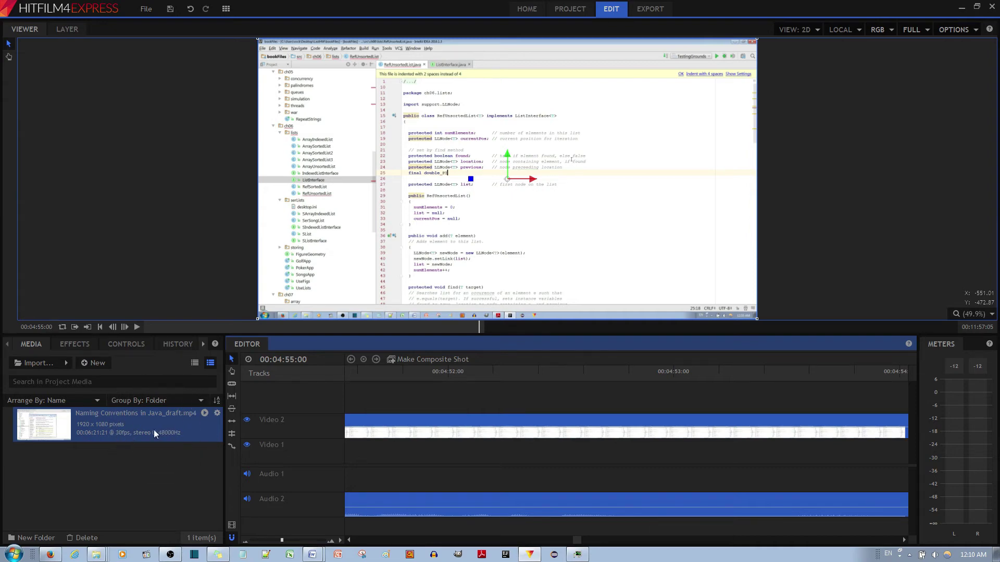
{"action": "left_click", "coordinate": [94, 435]}
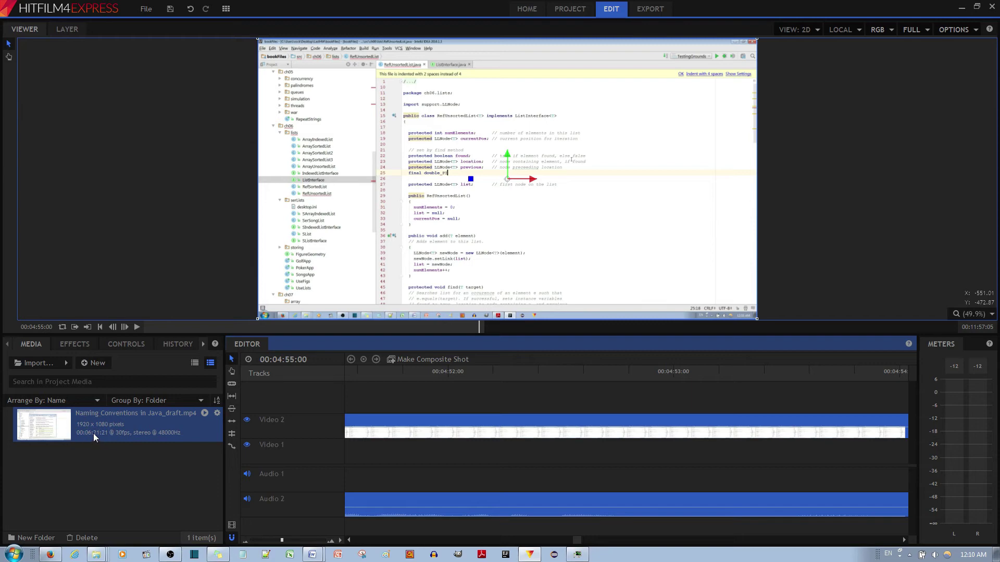